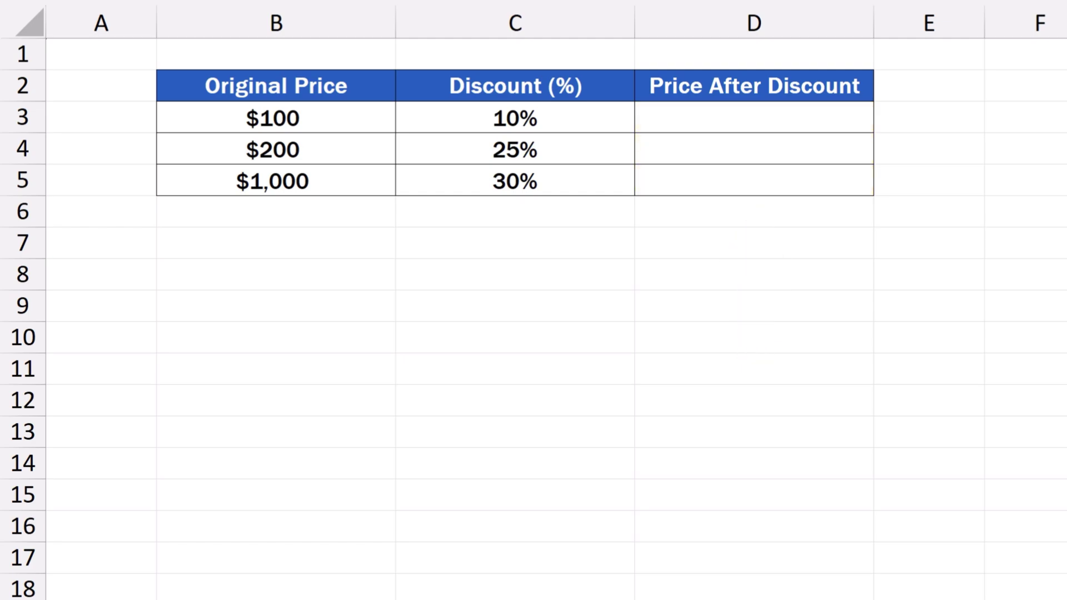
# Step: Enter =B3-(B3*C3) in D3 so it returns the first discounted price, $90
pyautogui.click(1026, 212)
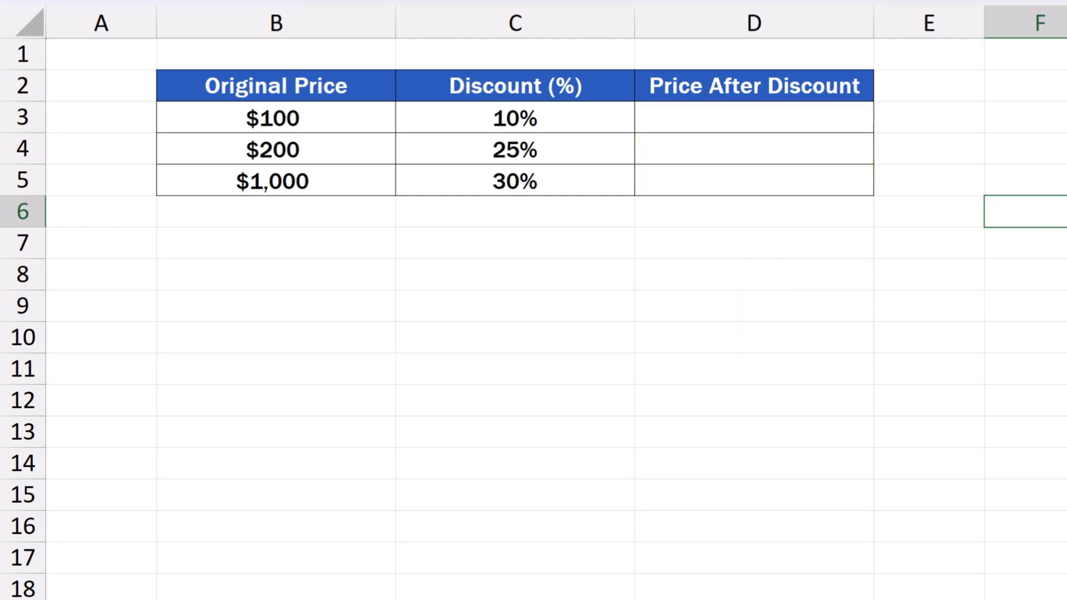
pyautogui.click(803, 120)
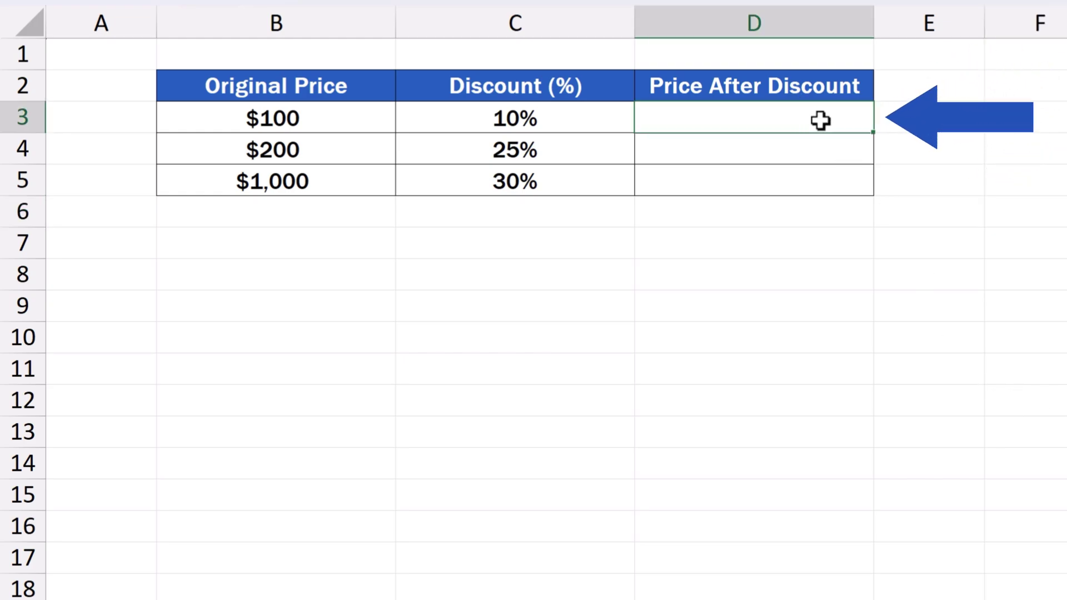
pyautogui.doubleClick(822, 120)
pyautogui.write('=')
pyautogui.click(351, 125)
pyautogui.write('-')
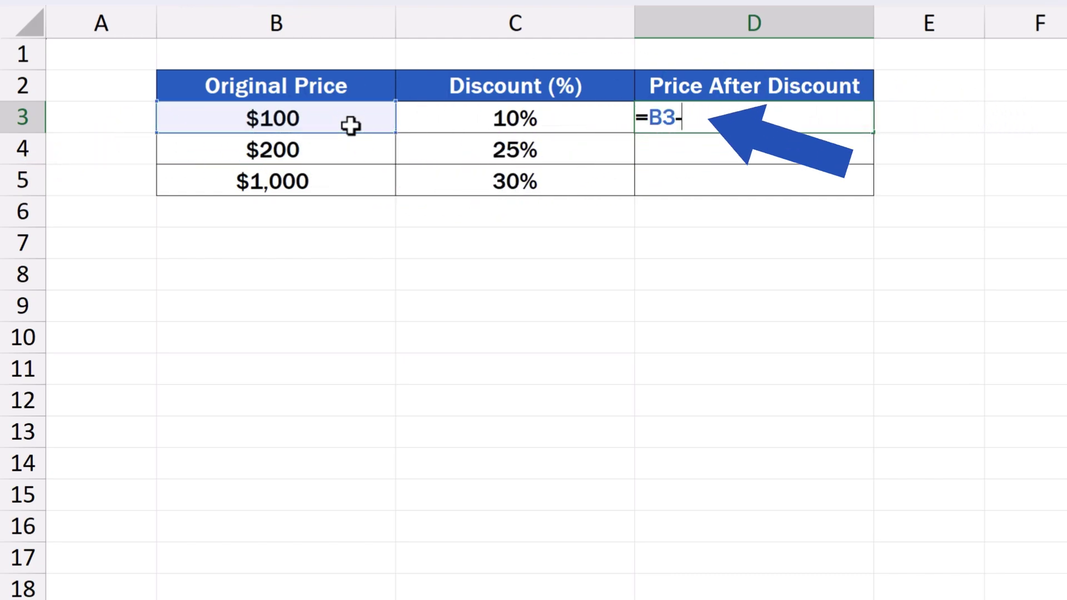
pyautogui.write('(')
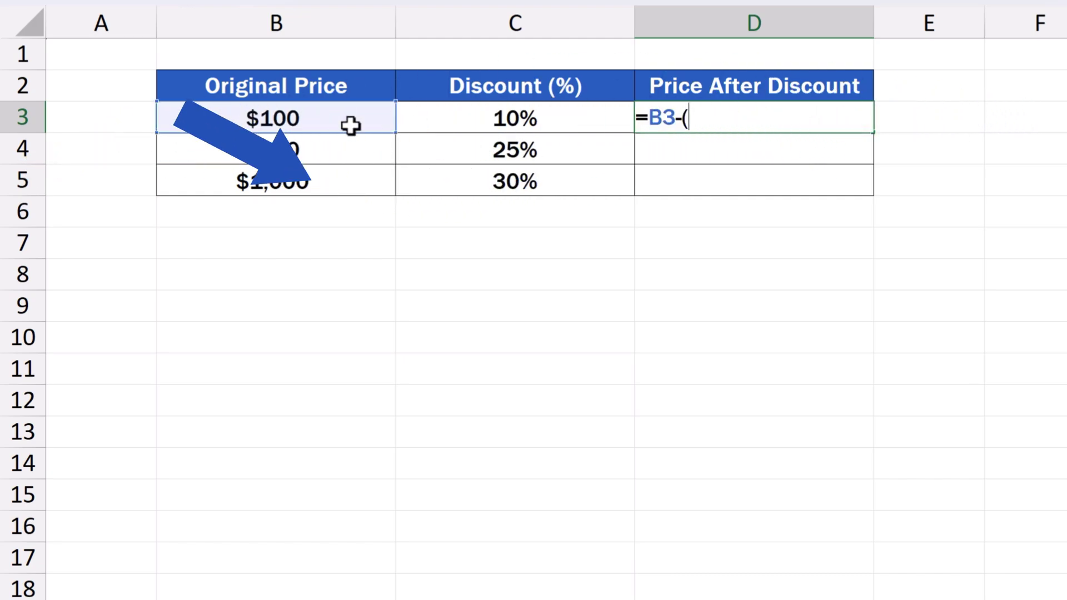
pyautogui.click(325, 122)
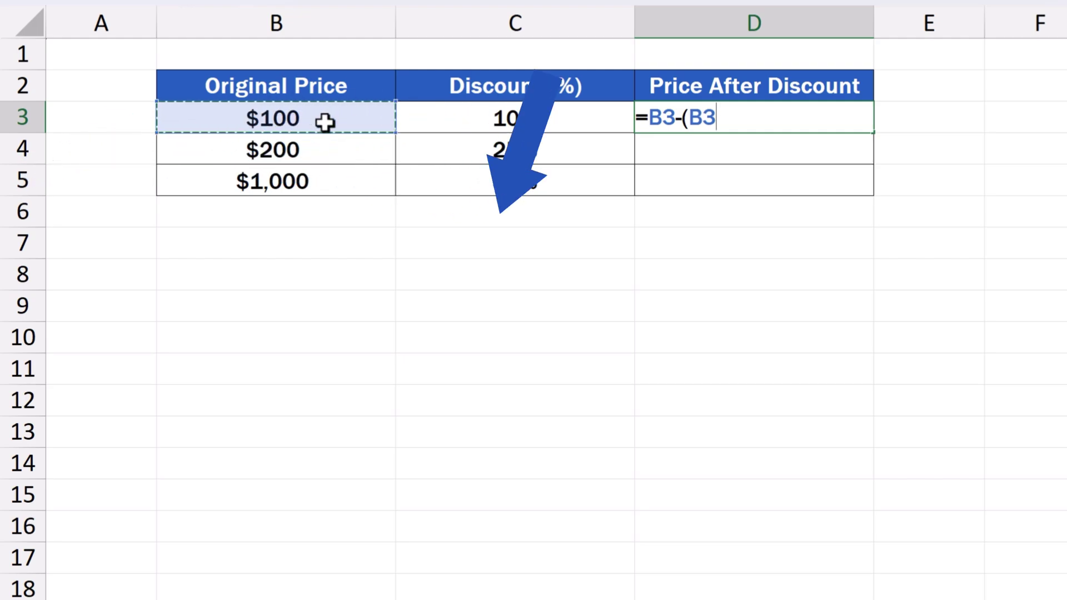
pyautogui.write('*')
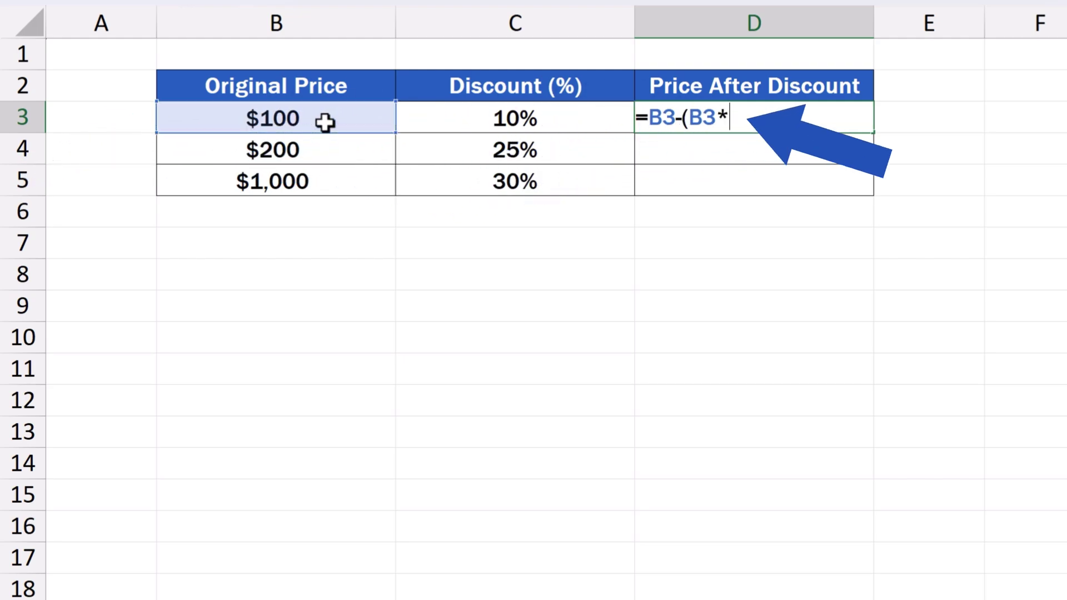
pyautogui.click(473, 119)
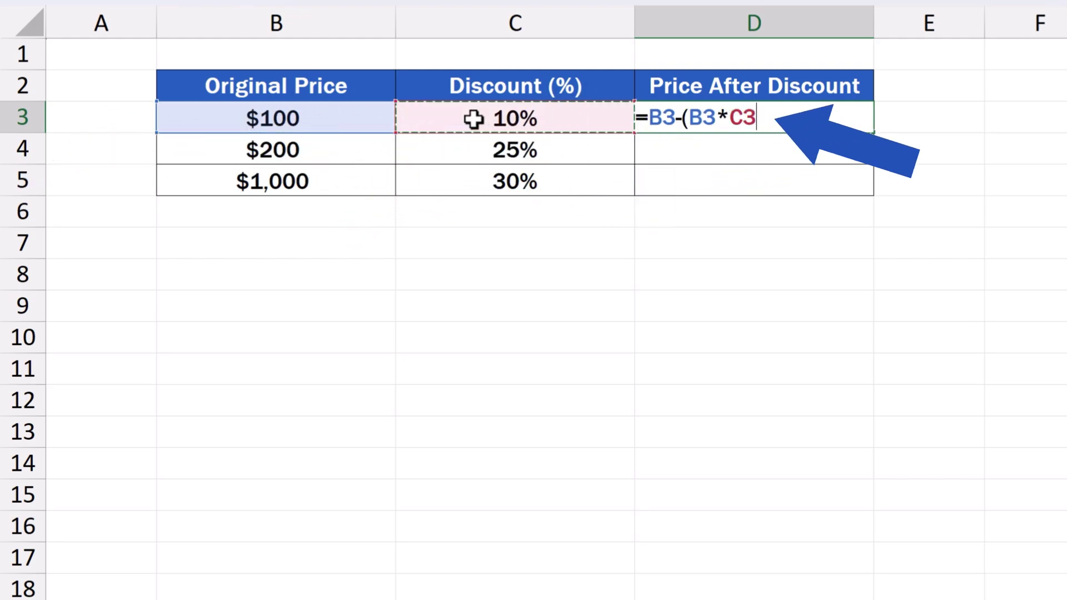
pyautogui.write(')')
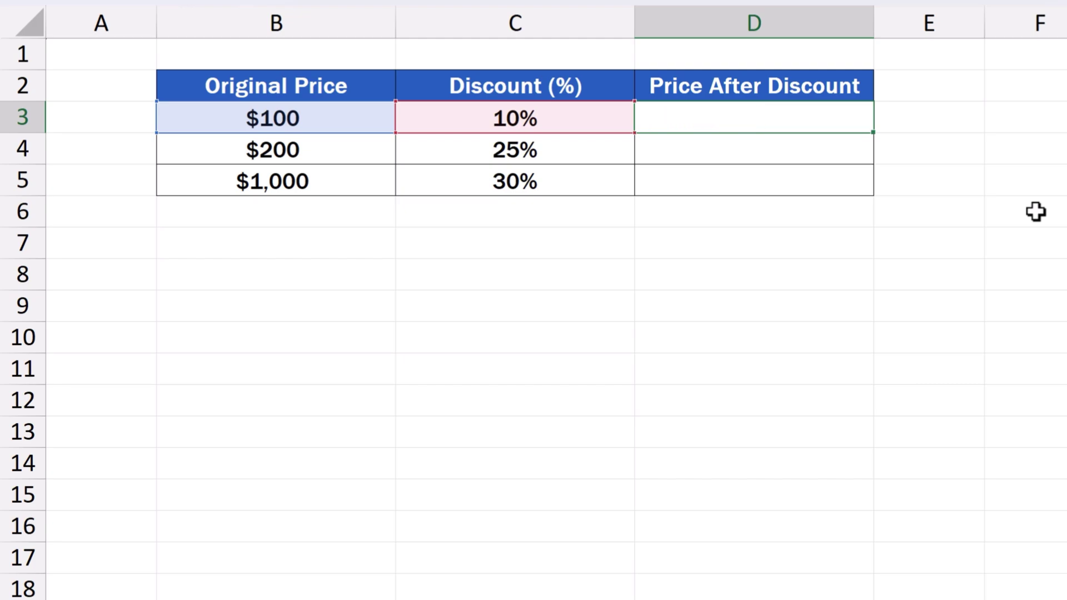
pyautogui.press('Return')
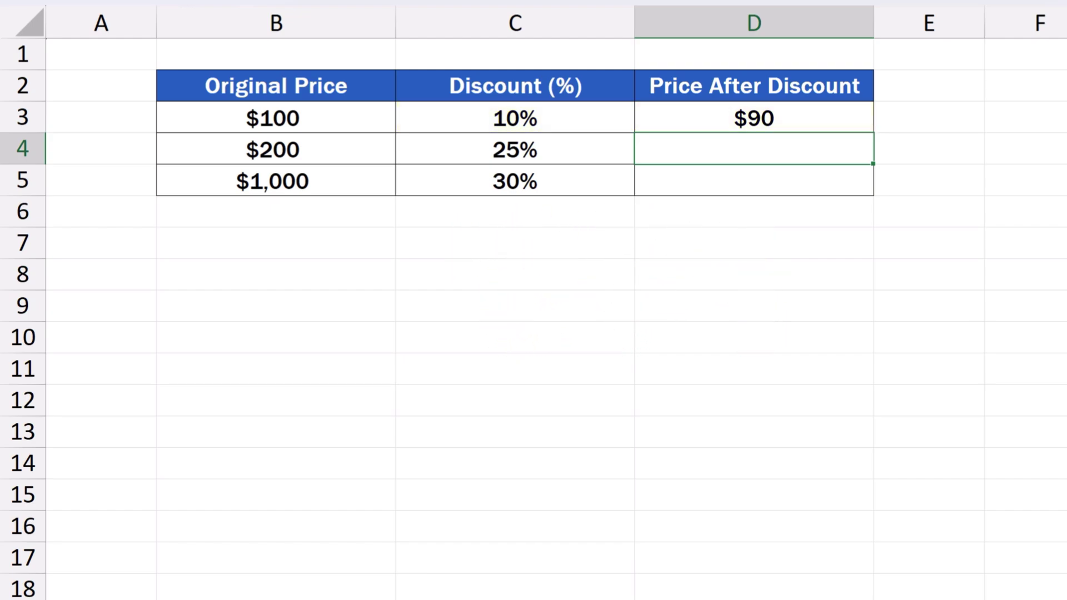
# Step: Fill D3's discount formula down through D5, giving $90, $150 and $700
pyautogui.click(930, 249)
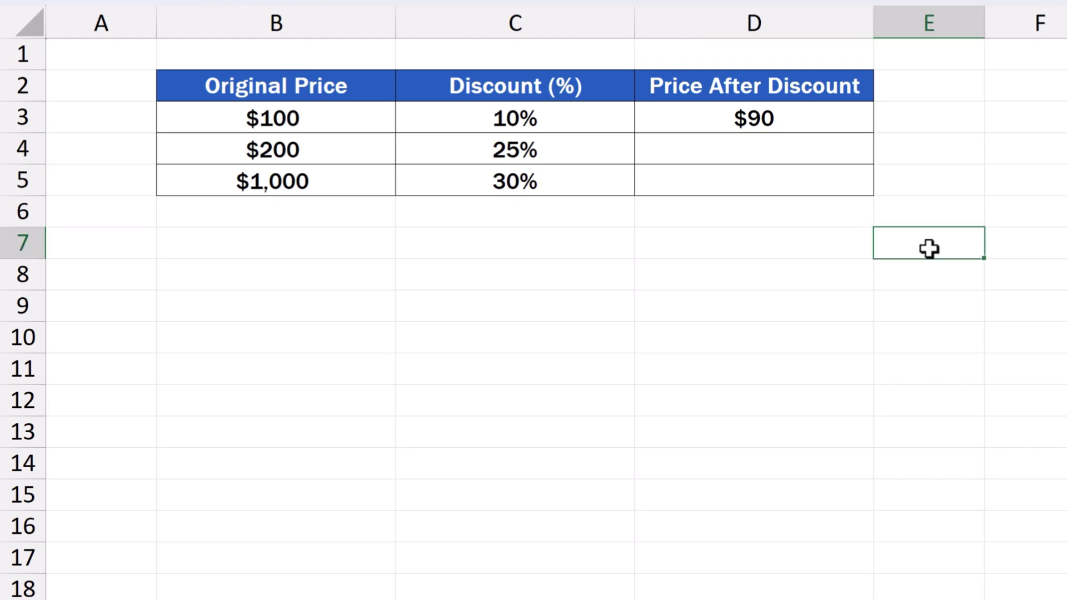
pyautogui.click(829, 120)
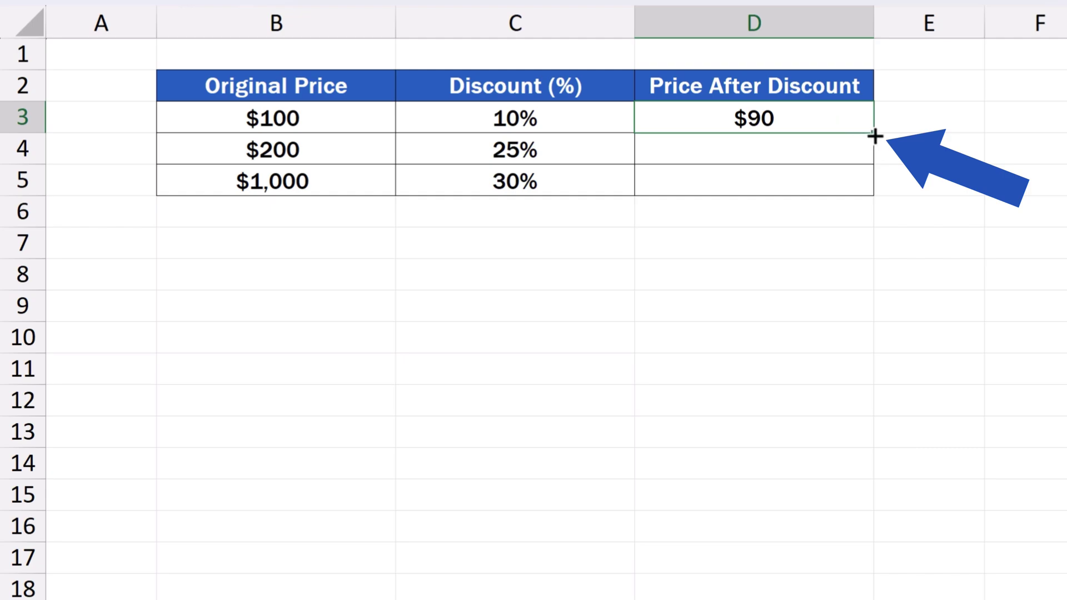
pyautogui.moveTo(875, 136); pyautogui.dragTo(874, 194)
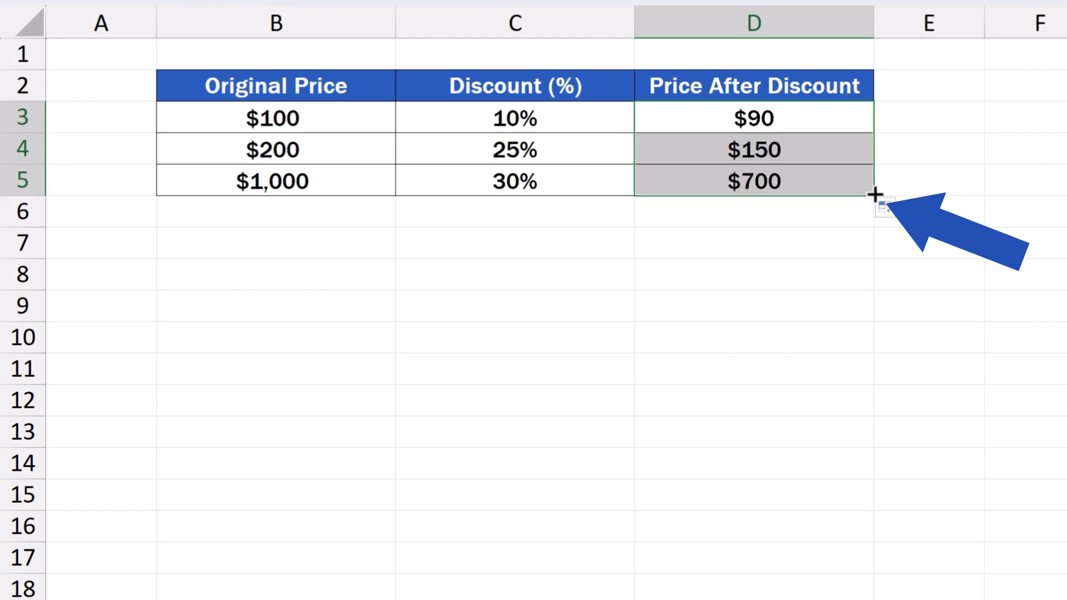
pyautogui.click(911, 253)
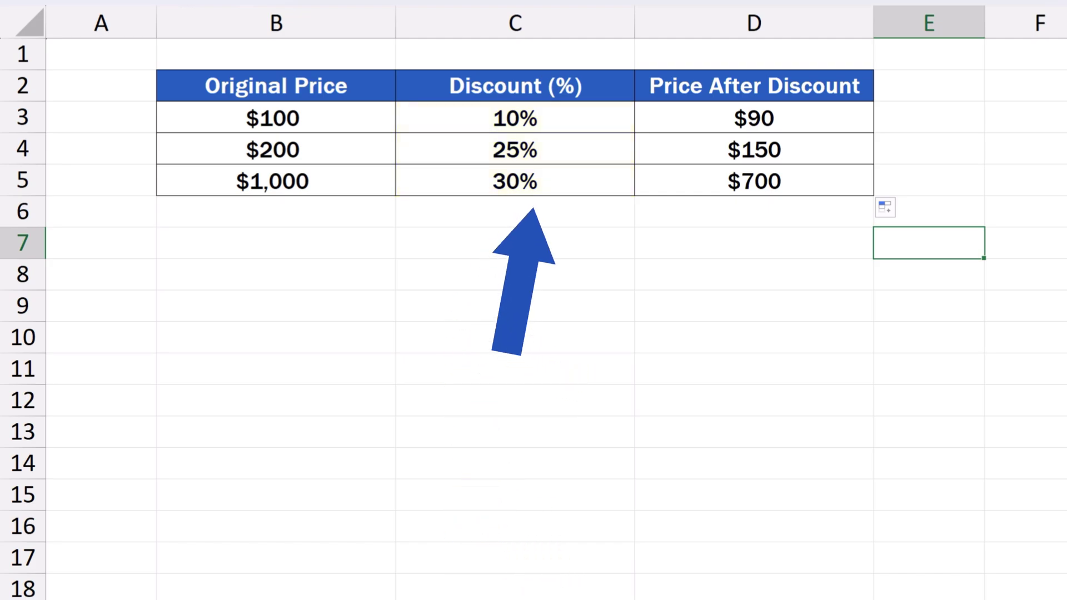
# Step: Apply Percent Style to the 25% discount in C4
pyautogui.click(577, 150)
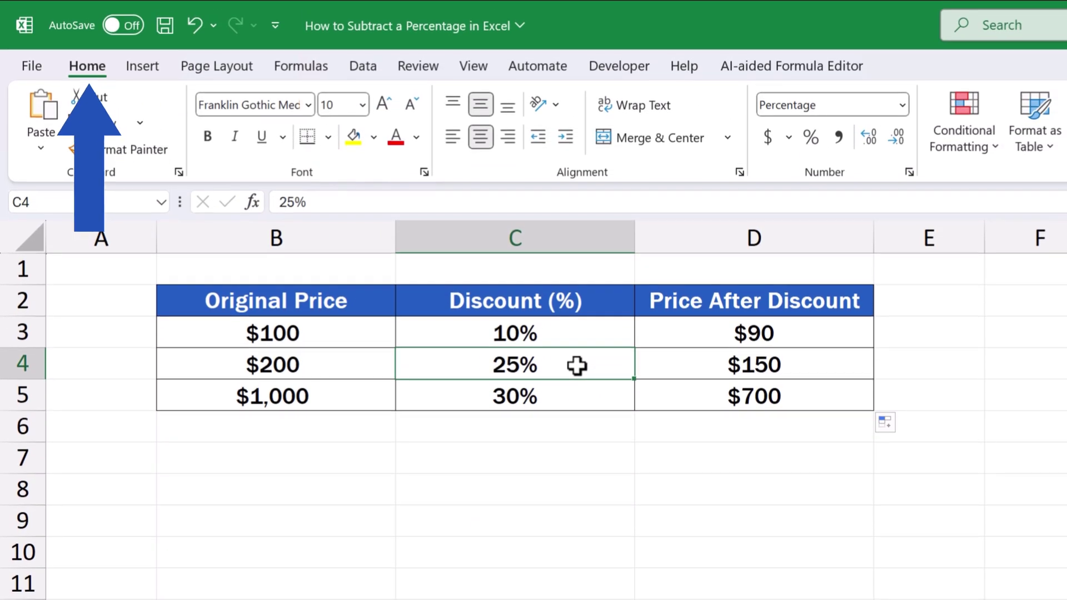
pyautogui.click(810, 138)
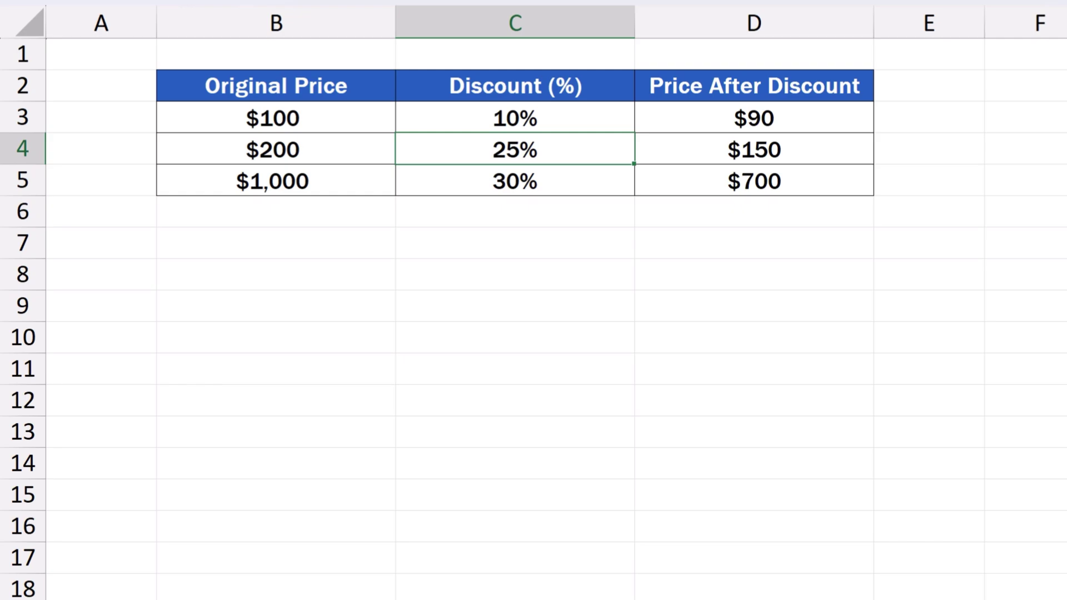
# Step: Enter a shared 15% discount in cell C7
pyautogui.click(519, 241)
pyautogui.write('15%')
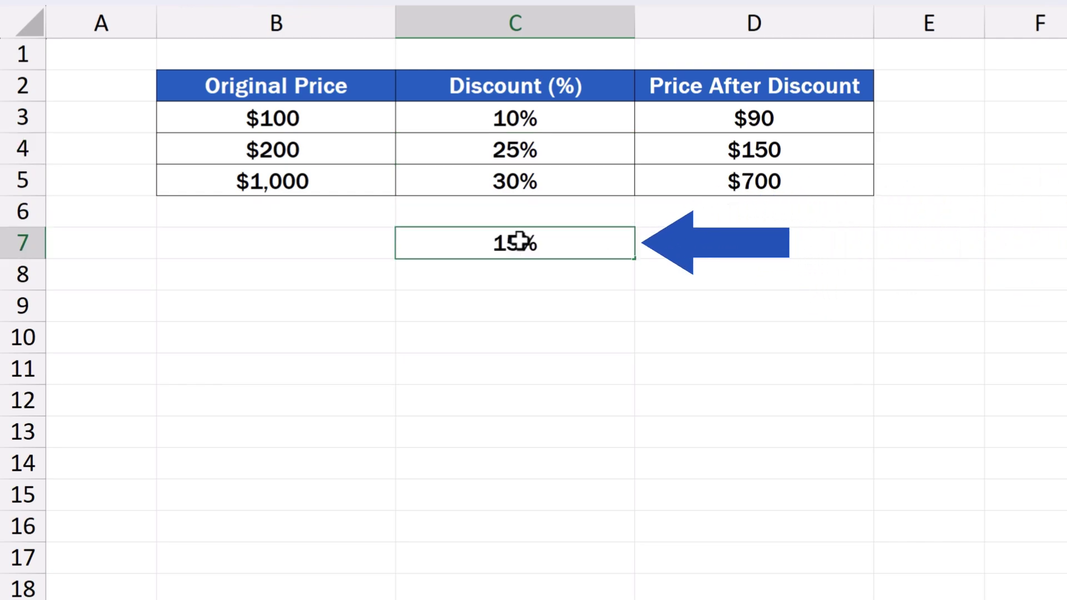
pyautogui.press('Return')
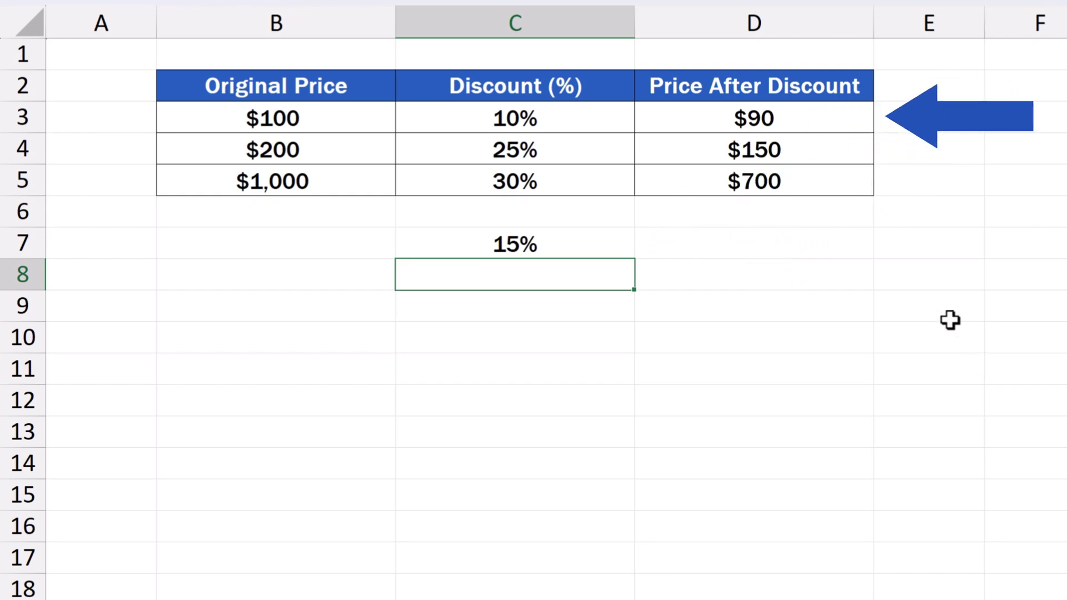
# Step: Retype D3's formula as =B3-(B3*$C$7) using the fixed 15% discount
pyautogui.click(834, 121)
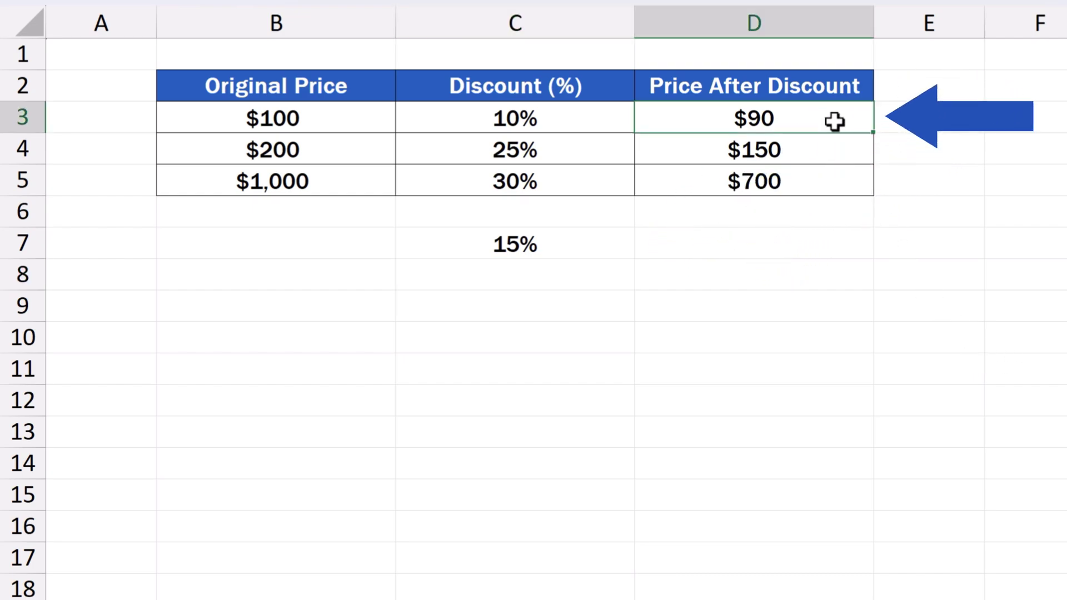
pyautogui.write('=')
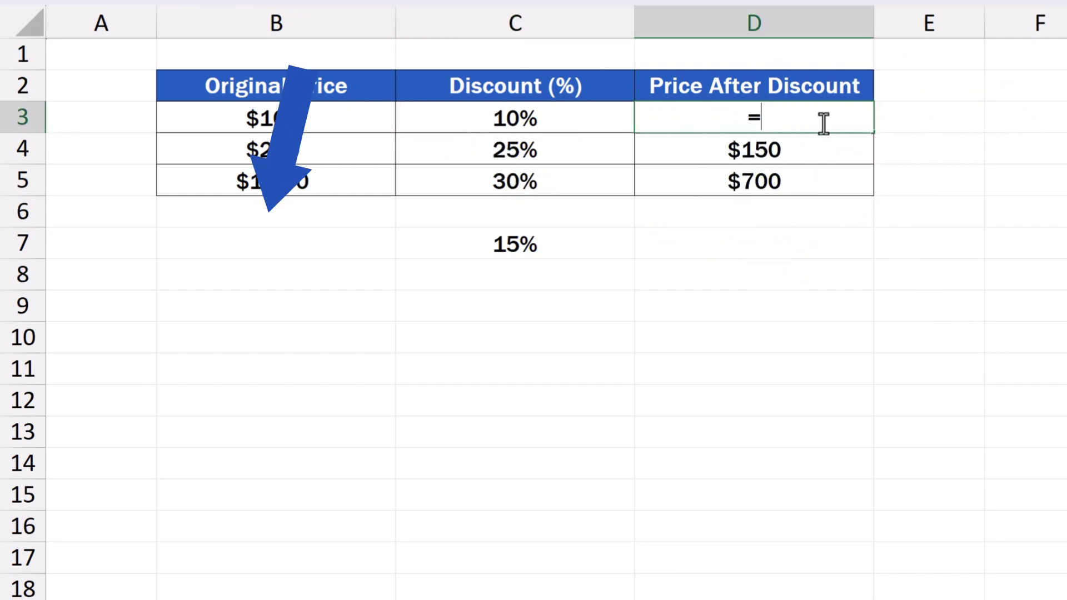
pyautogui.click(364, 122)
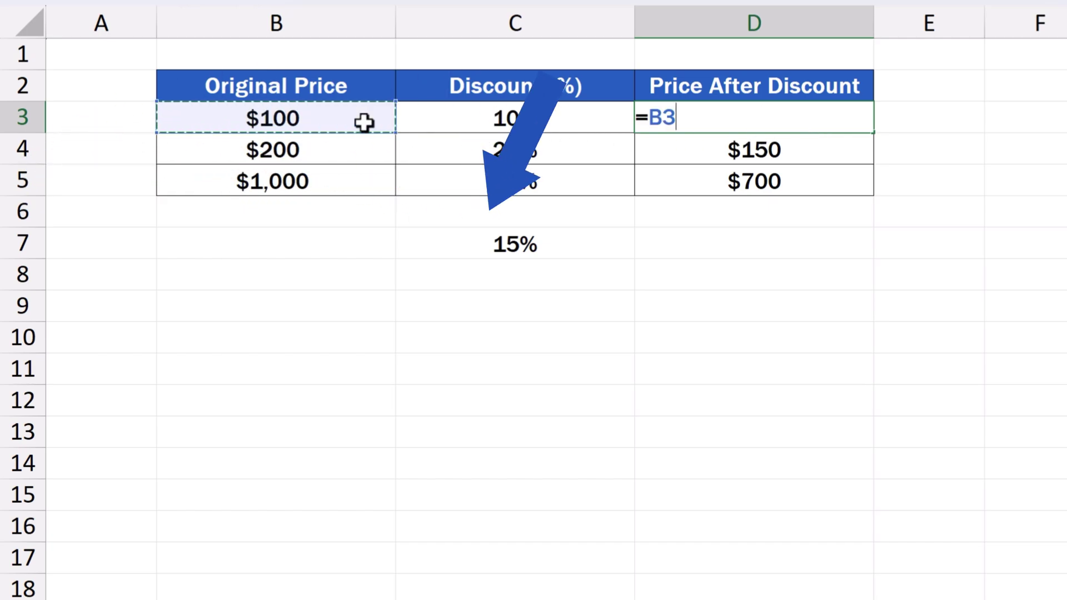
pyautogui.write('-(')
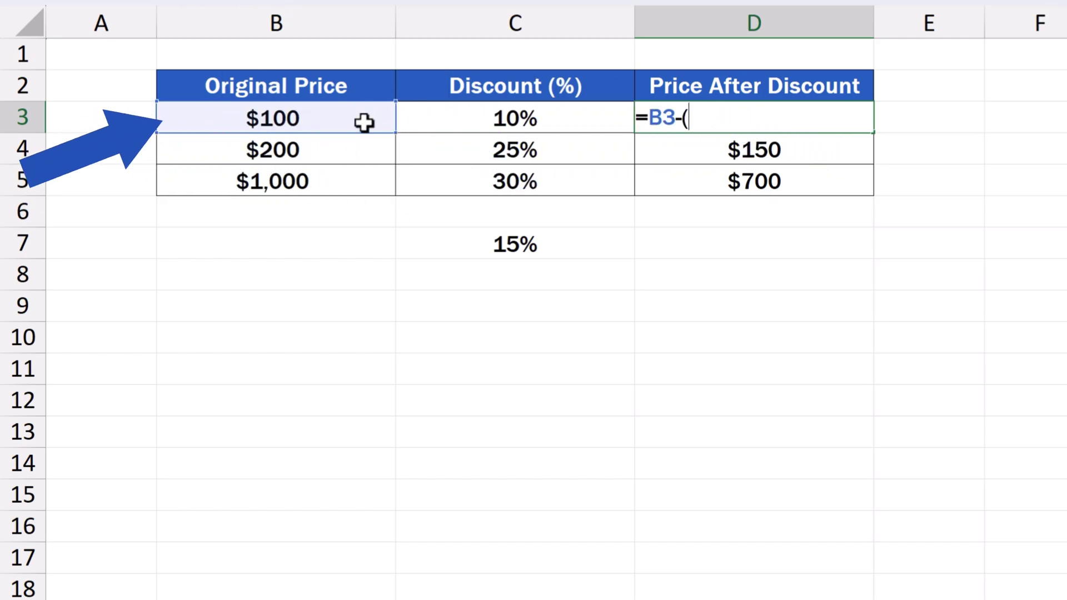
pyautogui.click(364, 122)
pyautogui.write('*$C$7')
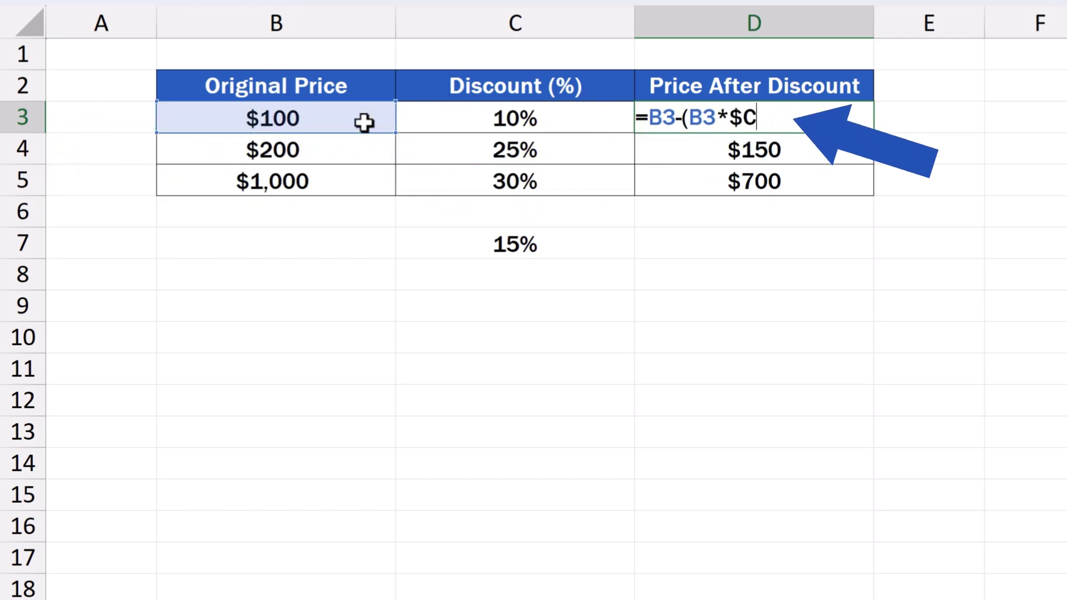
pyautogui.write(')')
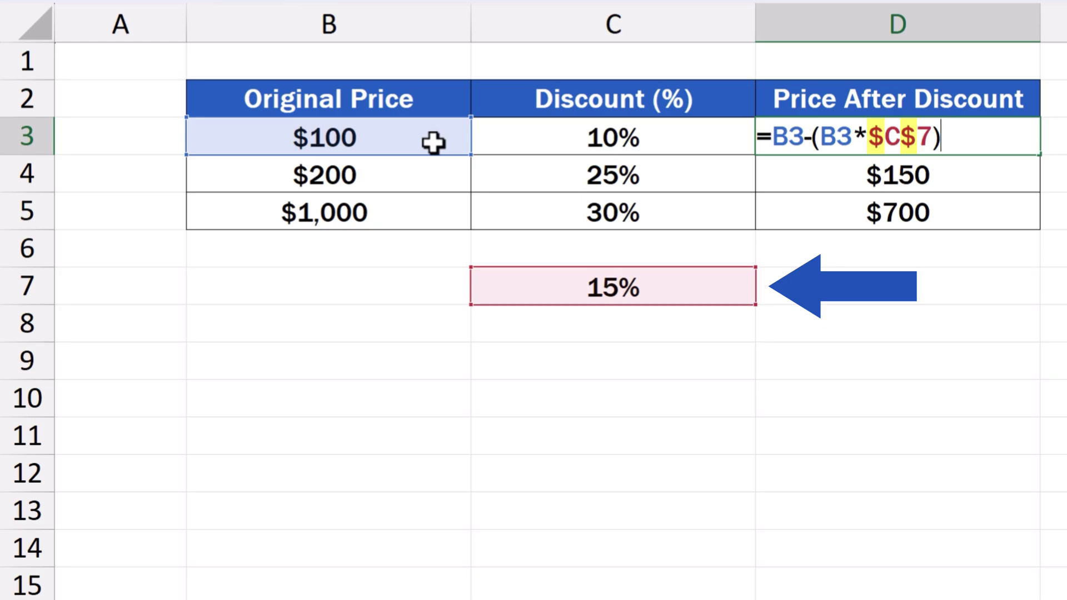
# Step: Commit D3's $C$7 formula, fill it to D5 ($85, $170, $850) and check the references
pyautogui.press('Return')
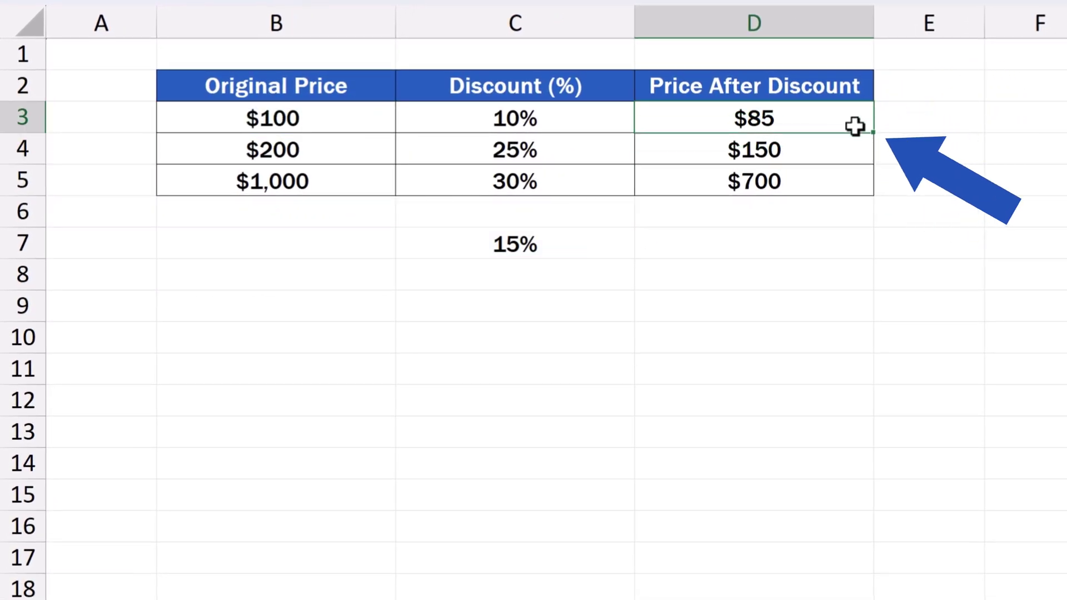
pyautogui.moveTo(874, 136); pyautogui.dragTo(875, 200)
pyautogui.click(810, 143)
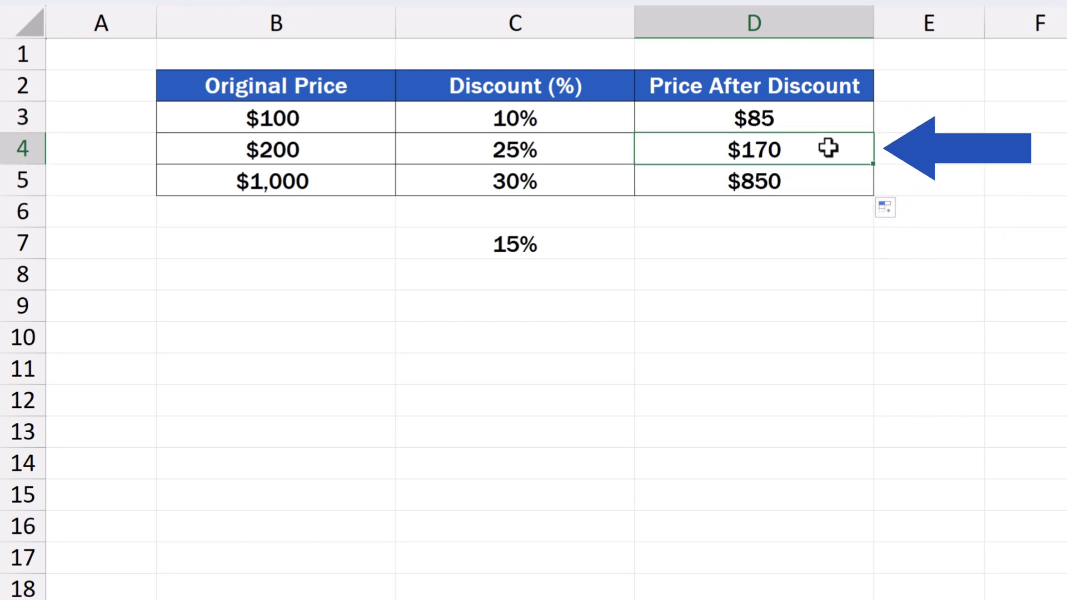
pyautogui.doubleClick(829, 147)
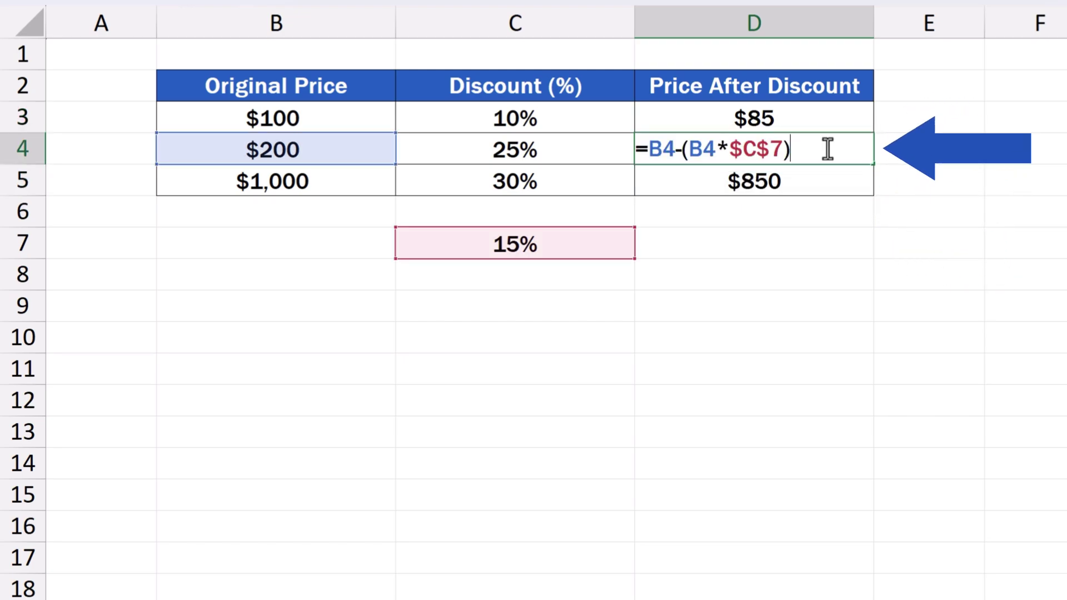
pyautogui.doubleClick(825, 179)
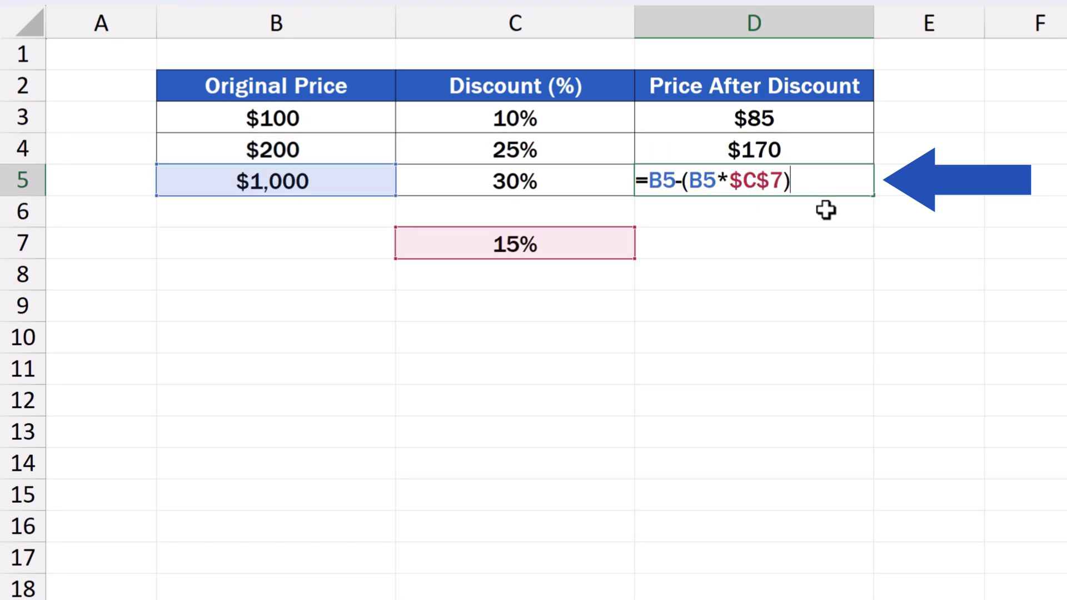
pyautogui.click(845, 243)
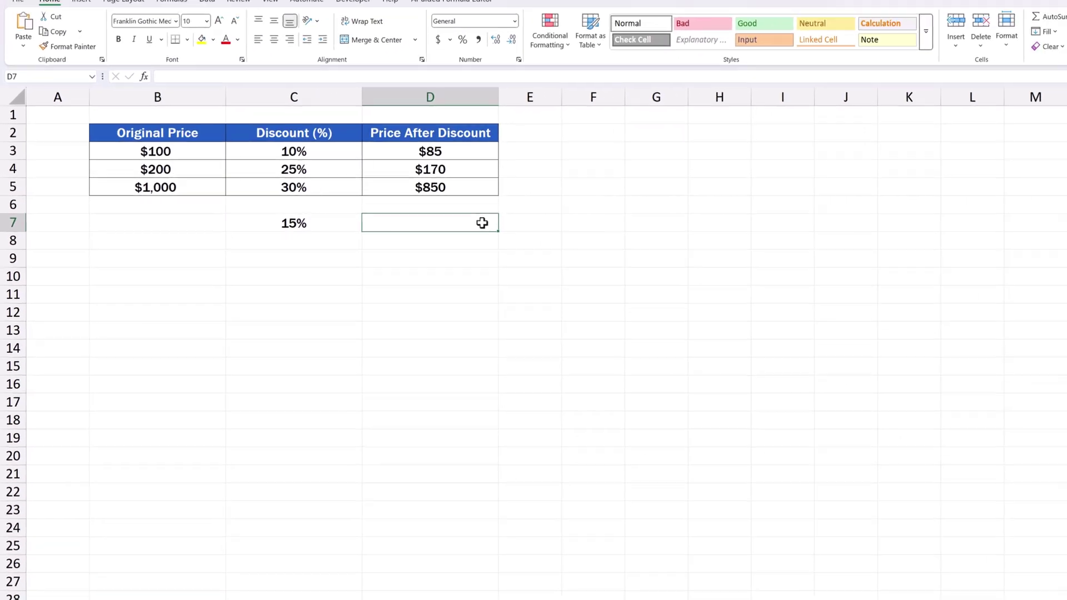